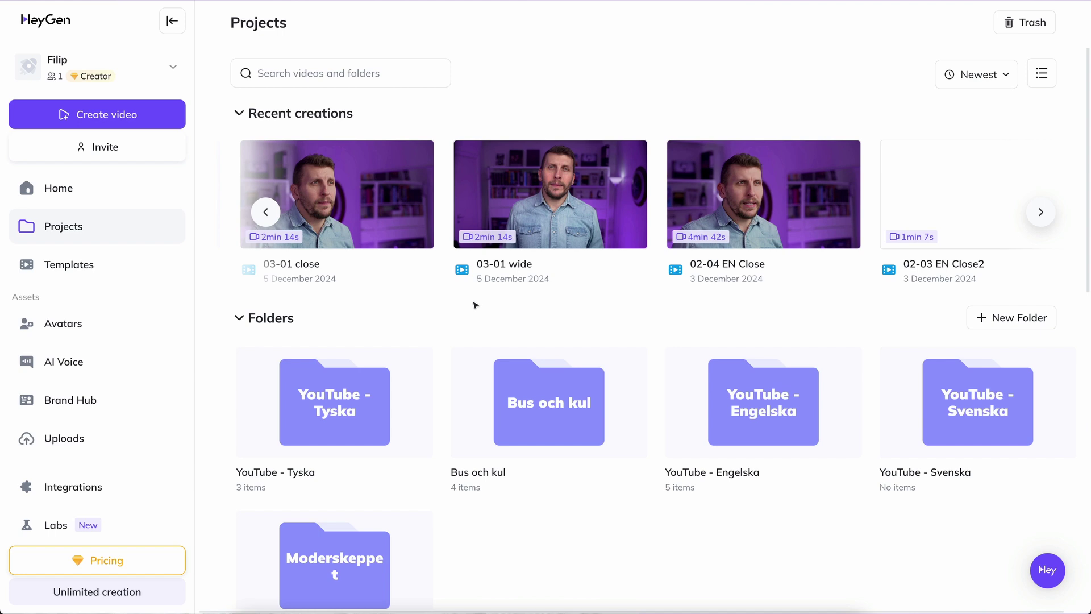
- Start a new Avatar Video from scratch and bring up its template choices
click(148, 113)
click(377, 316)
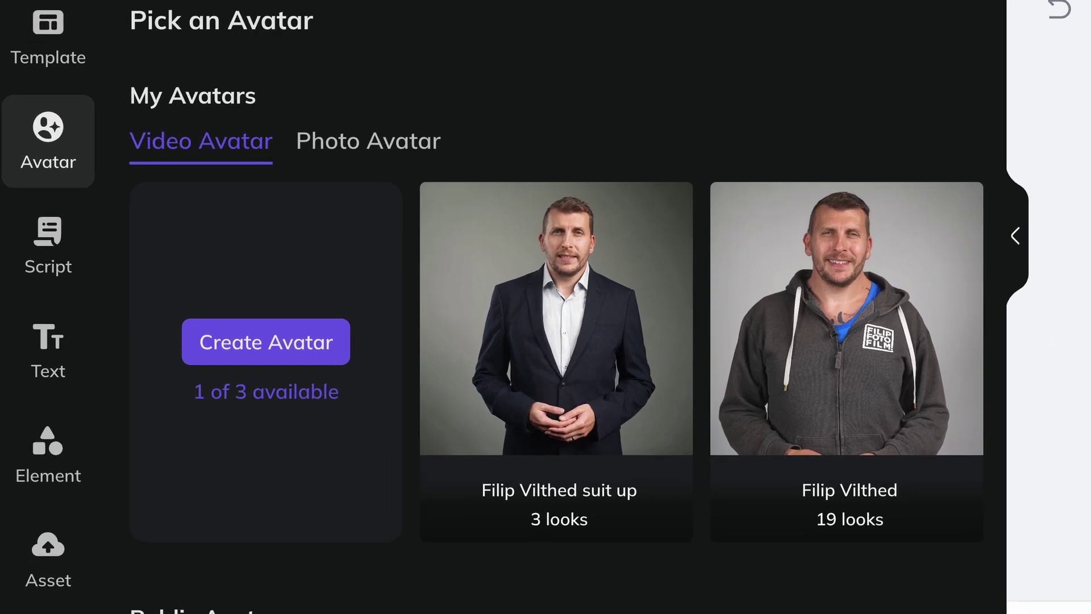
click(77, 49)
- Browse the Avatar, Script, Text, Element and Asset panels, returning to Templates
click(74, 111)
click(86, 239)
click(86, 363)
click(77, 423)
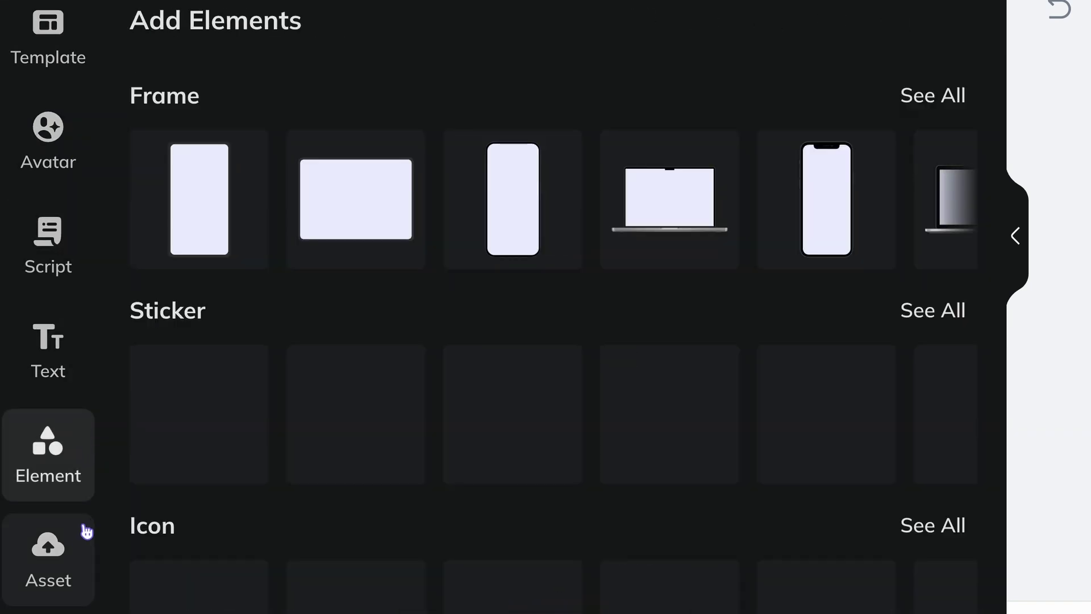
click(81, 545)
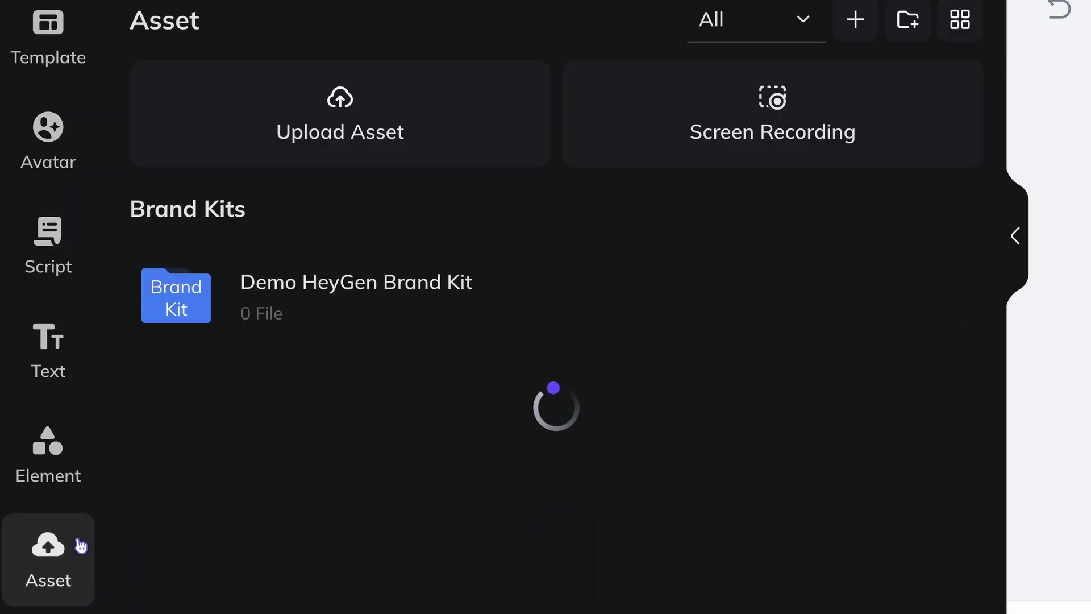
click(86, 45)
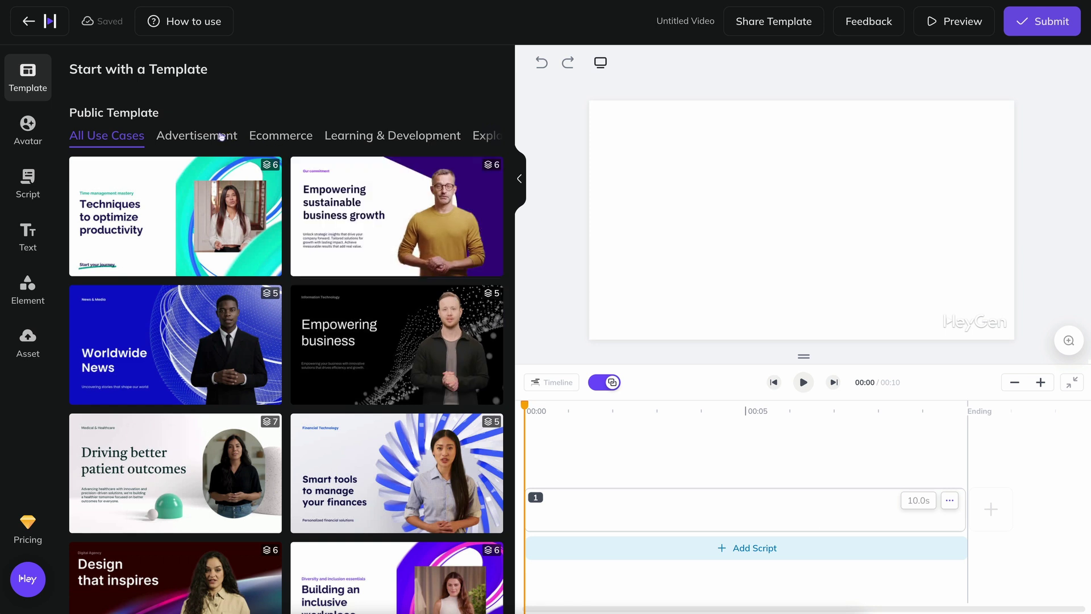
- Browse the Advertisement, Ecommerce, Learning & Development and Explainer Video template categories
click(221, 137)
click(278, 140)
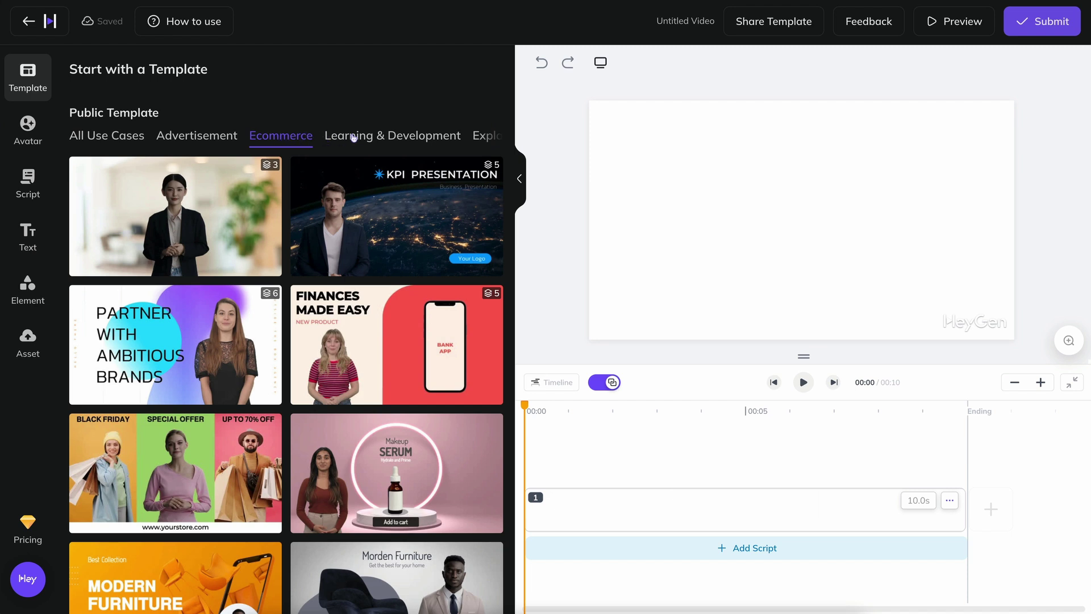
click(363, 138)
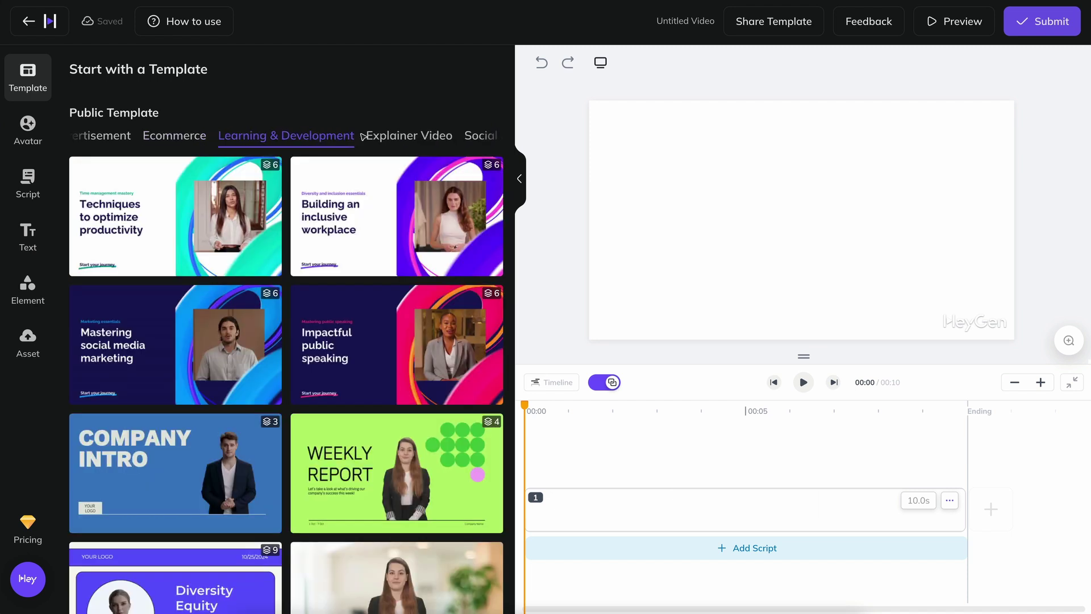
click(388, 138)
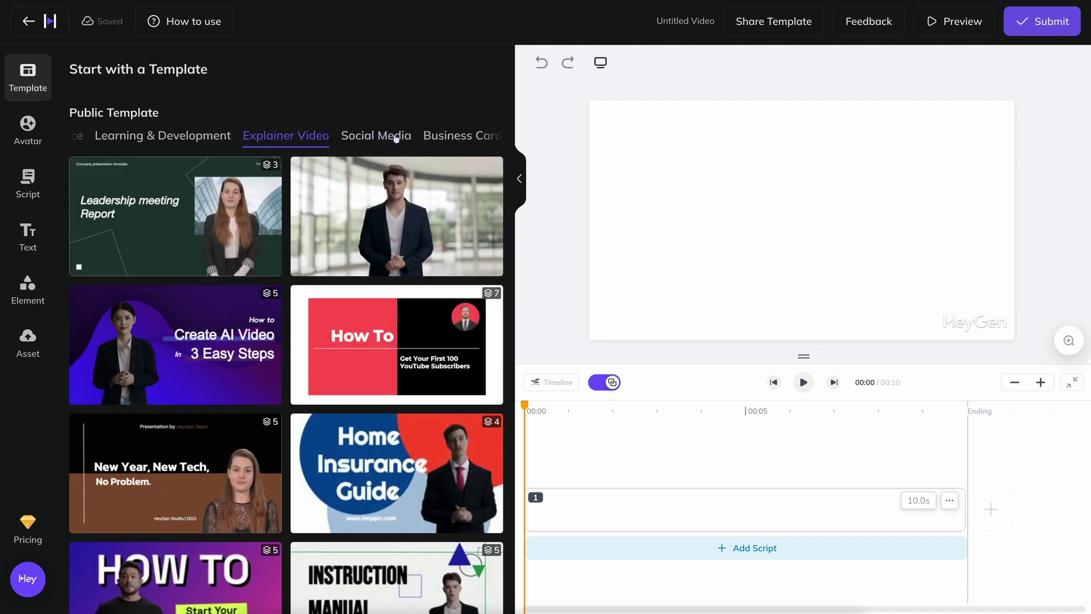
- Put the Jeansskjorta look of the 19-look personal avatar into the first scene
click(28, 130)
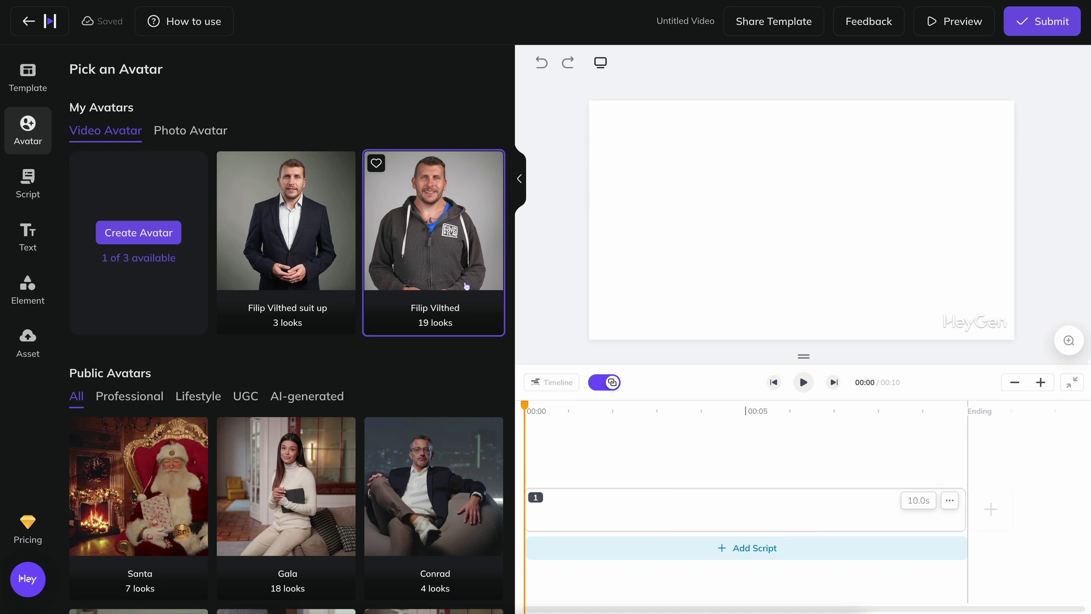
click(467, 286)
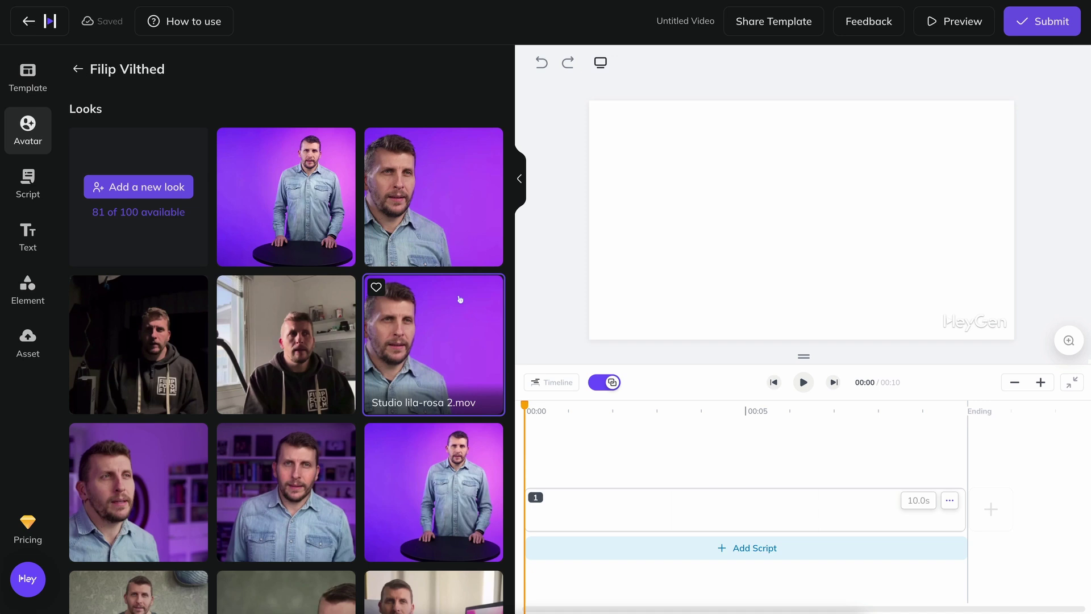
scroll(460, 300, down, 9)
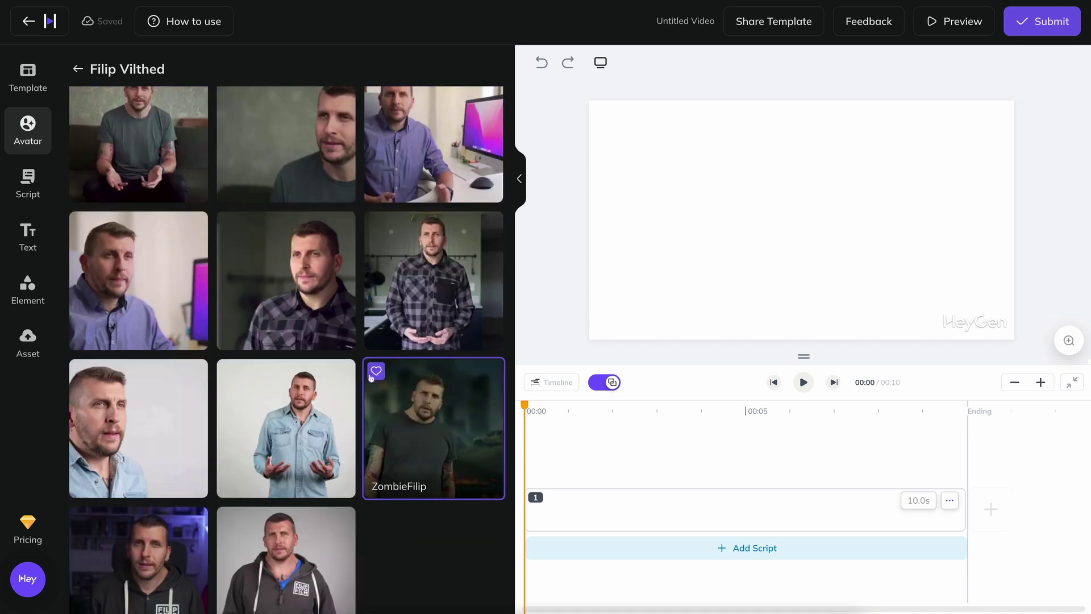
click(325, 409)
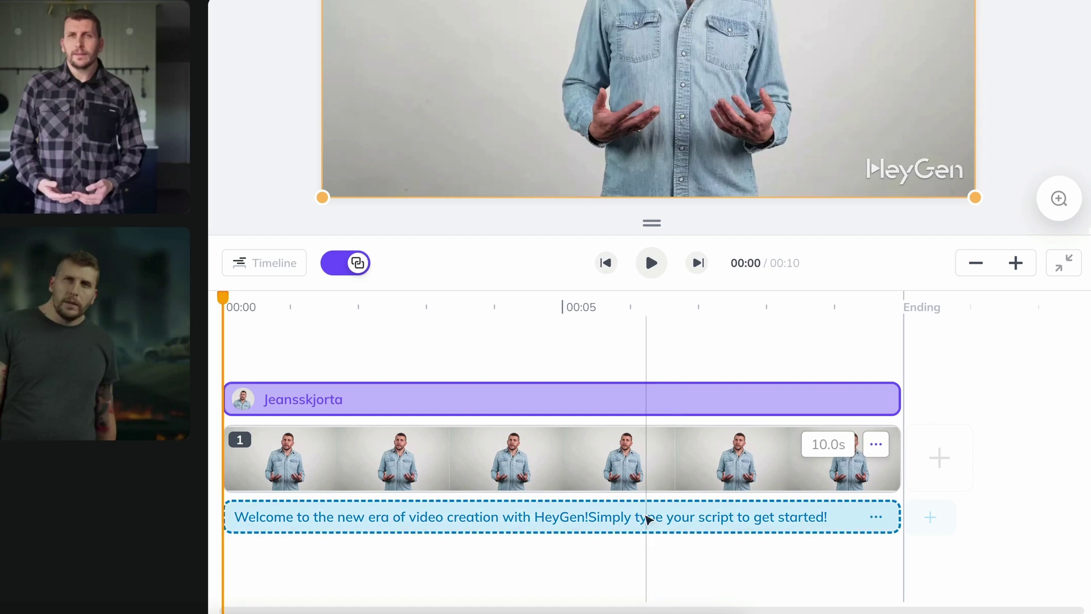
- Select the HeyGenröst-voiced English welcome script and move the playhead back toward the start
click(645, 516)
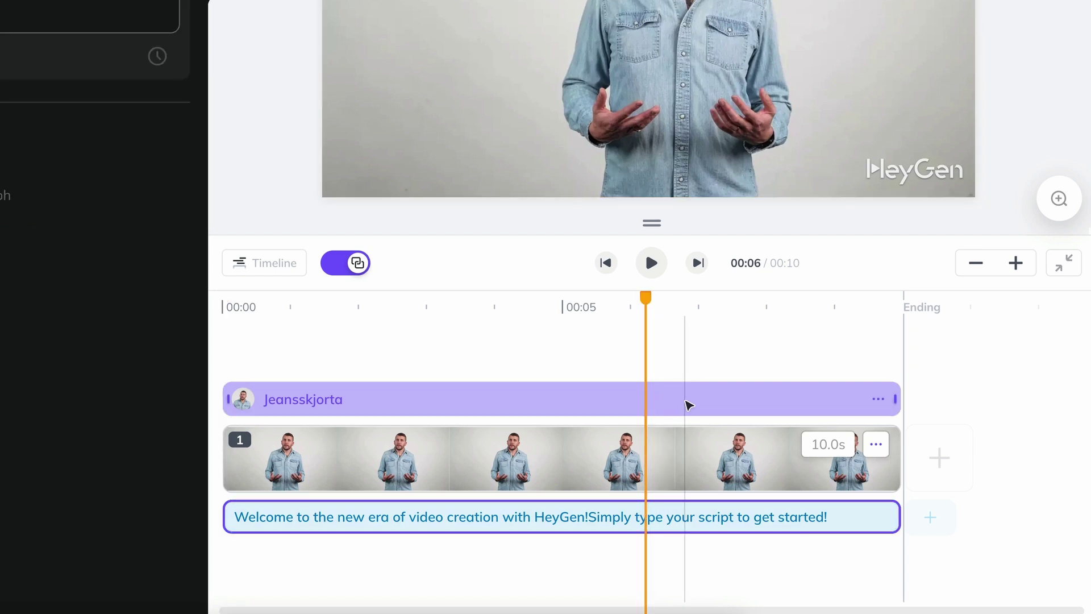
drag(644, 297, 511, 347)
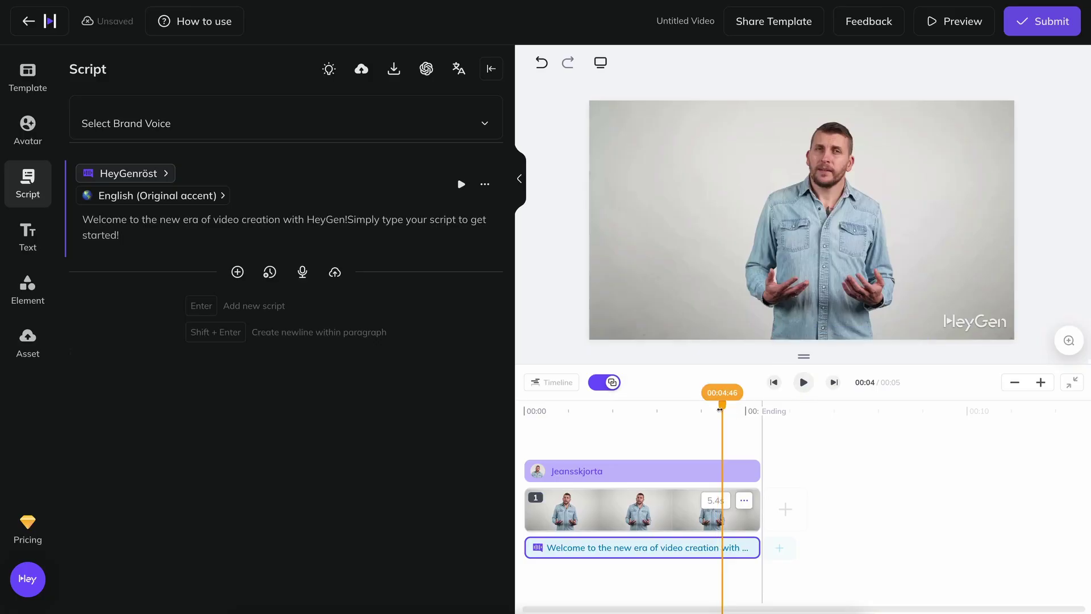
drag(719, 425, 557, 424)
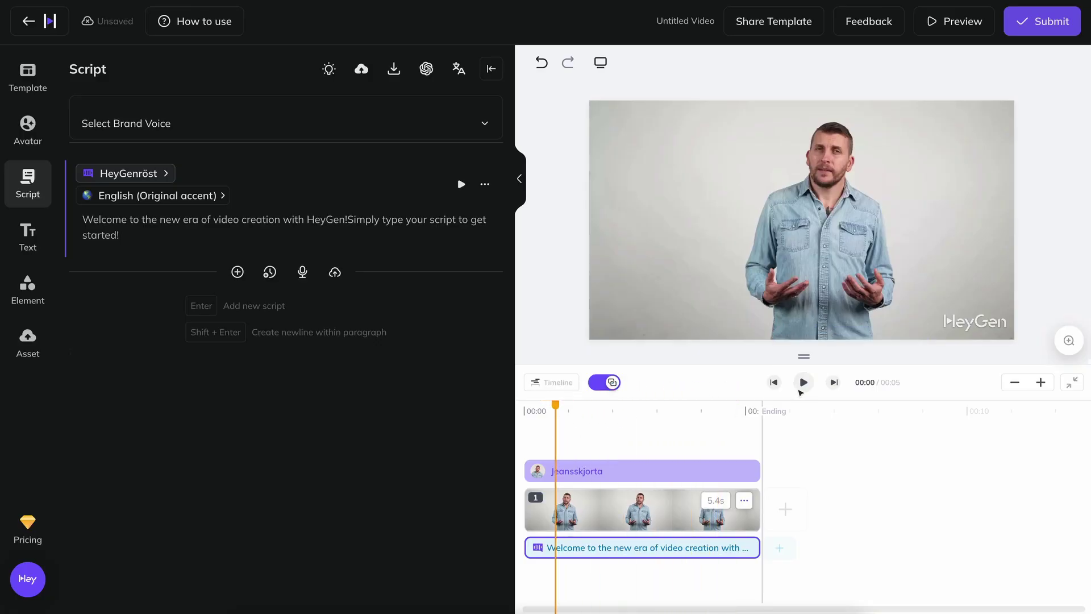
- Preview the scene briefly, then zoom the timeline until the 5.4s clip fills it
click(803, 382)
click(803, 382)
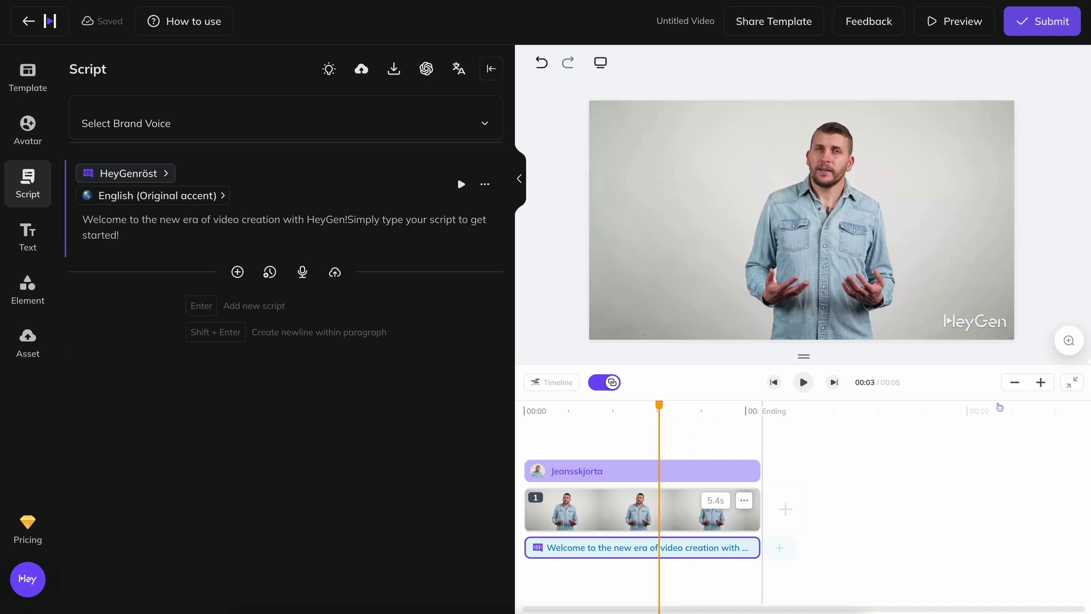
click(1040, 383)
click(1041, 385)
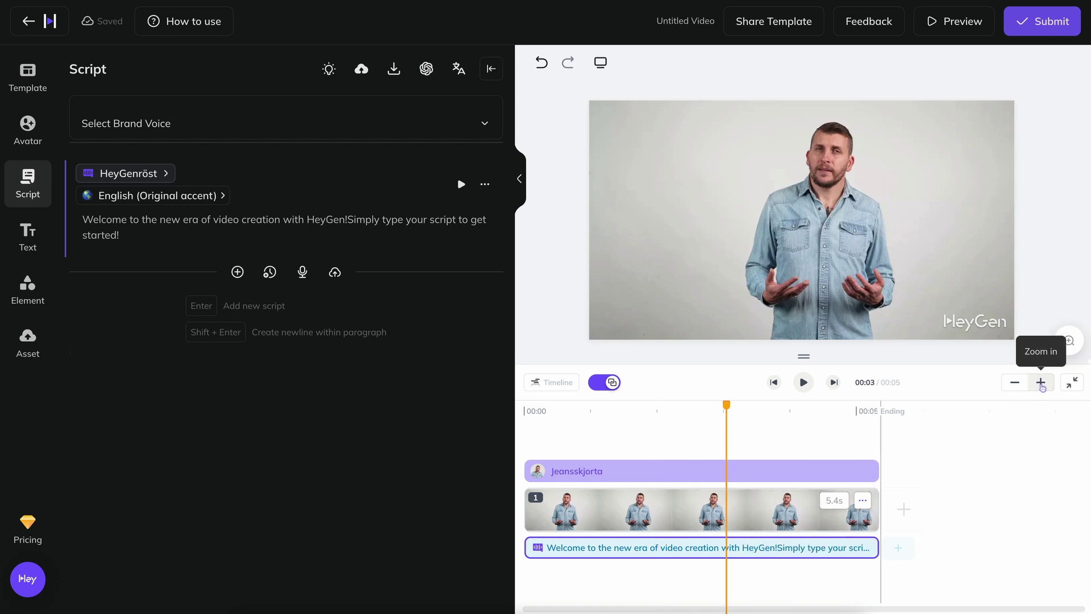
click(1041, 385)
click(1042, 385)
click(1016, 385)
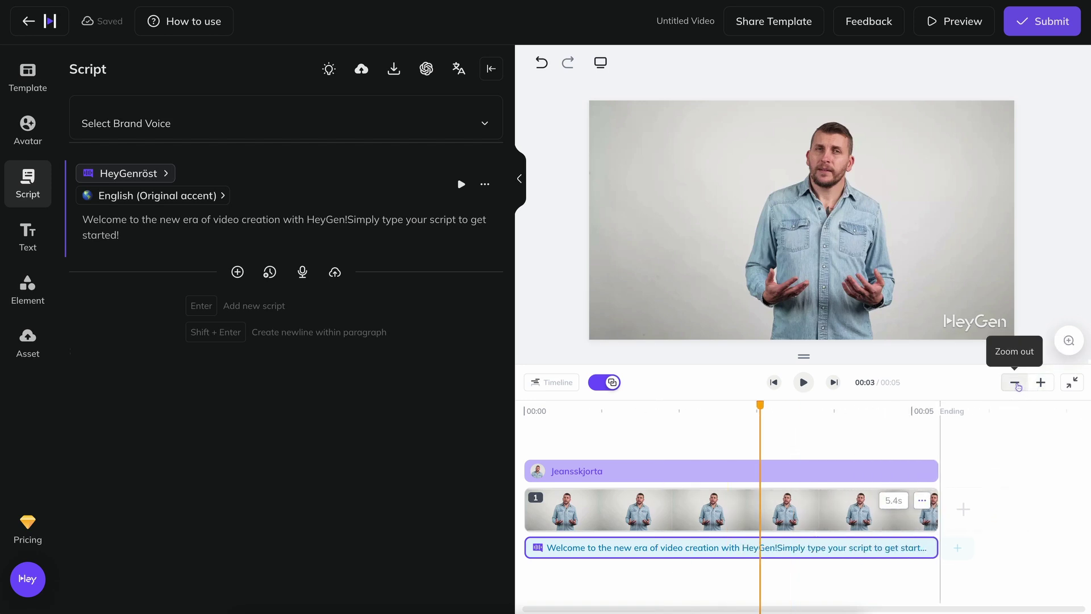
click(1017, 385)
click(1017, 385)
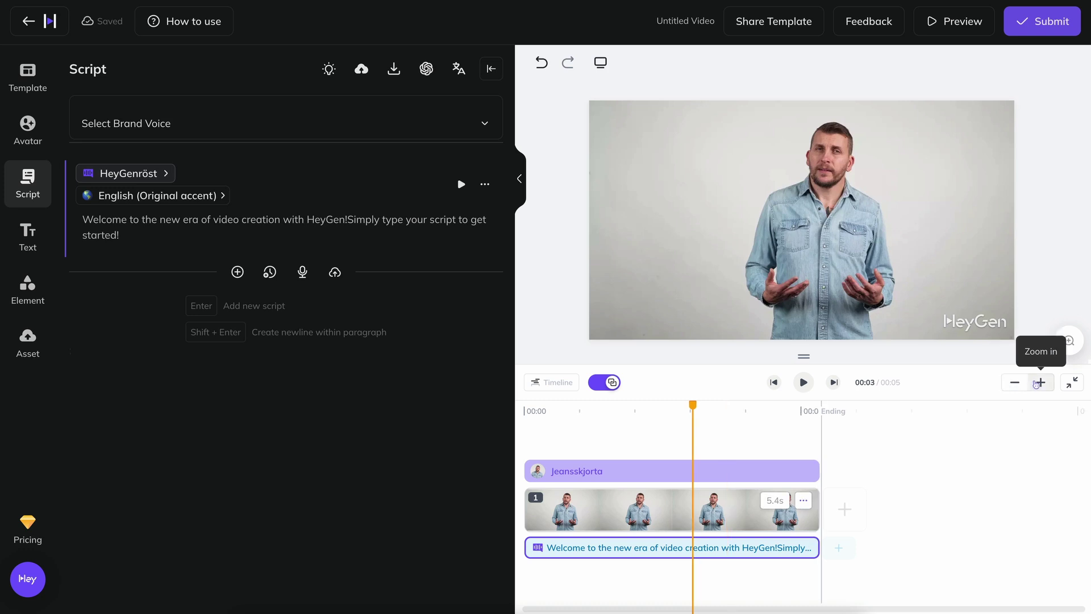
click(1039, 384)
click(1040, 384)
click(1039, 383)
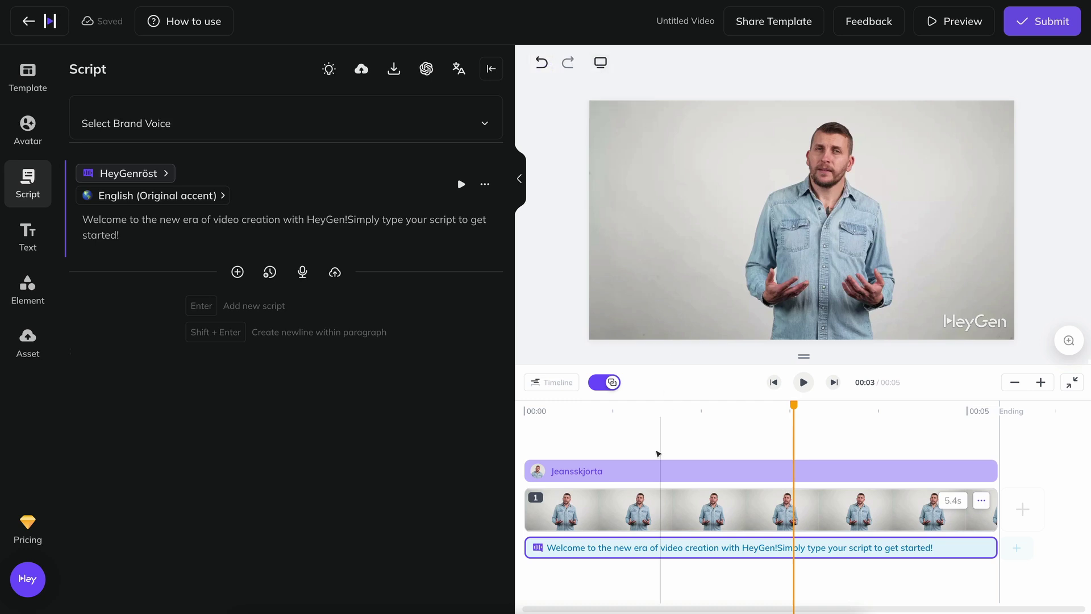
click(650, 509)
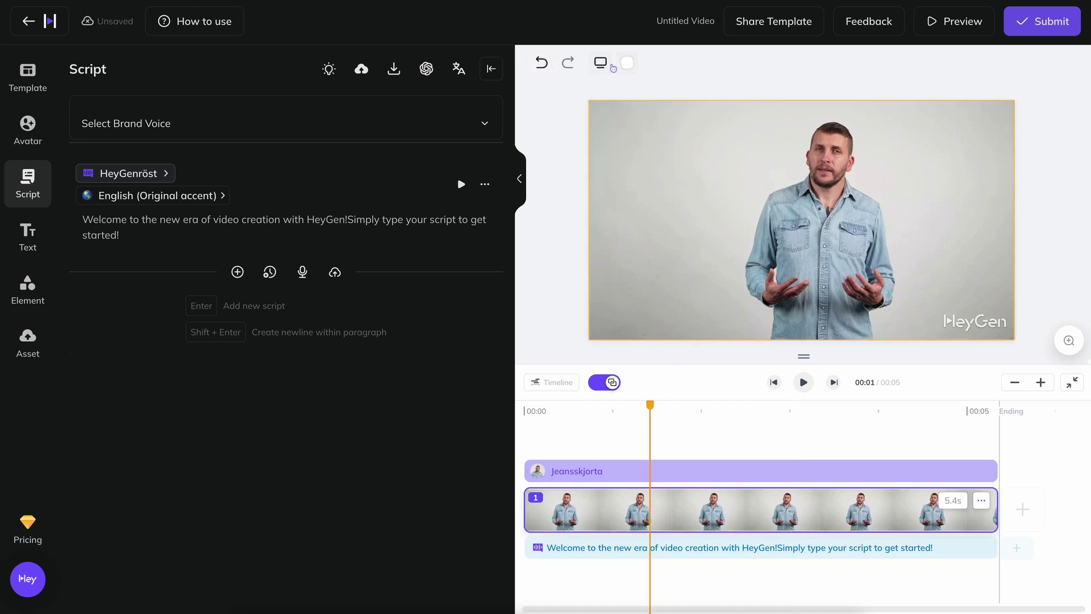
click(701, 465)
click(594, 66)
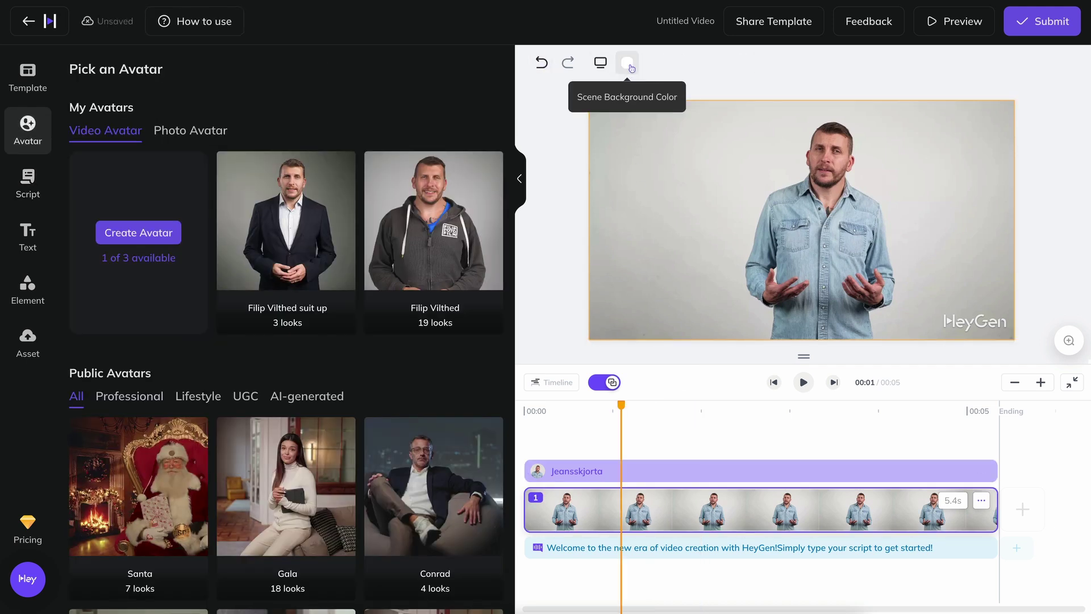
click(601, 63)
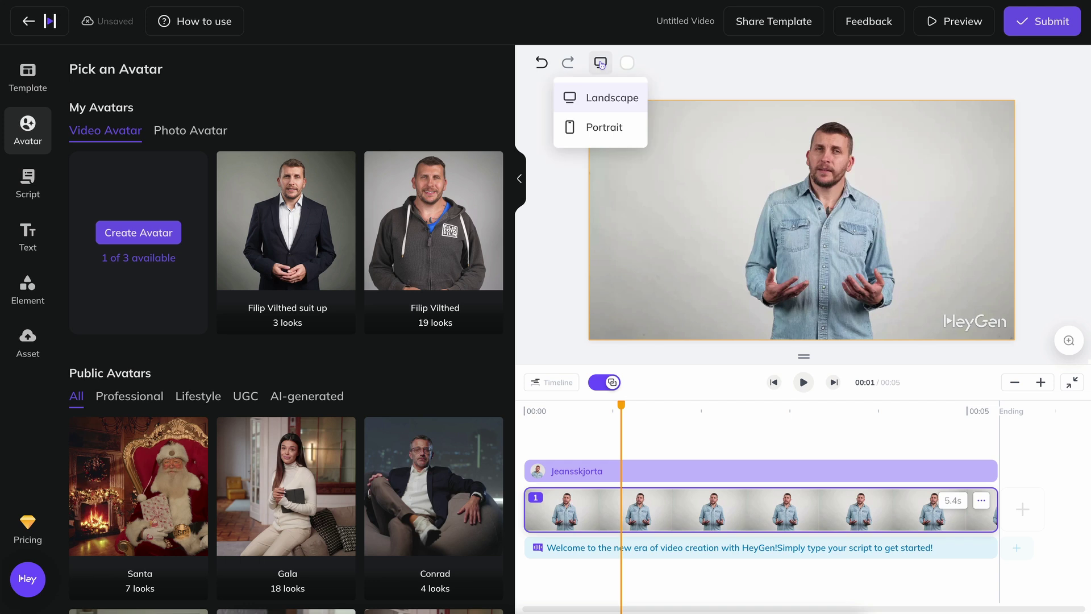
click(627, 64)
click(629, 64)
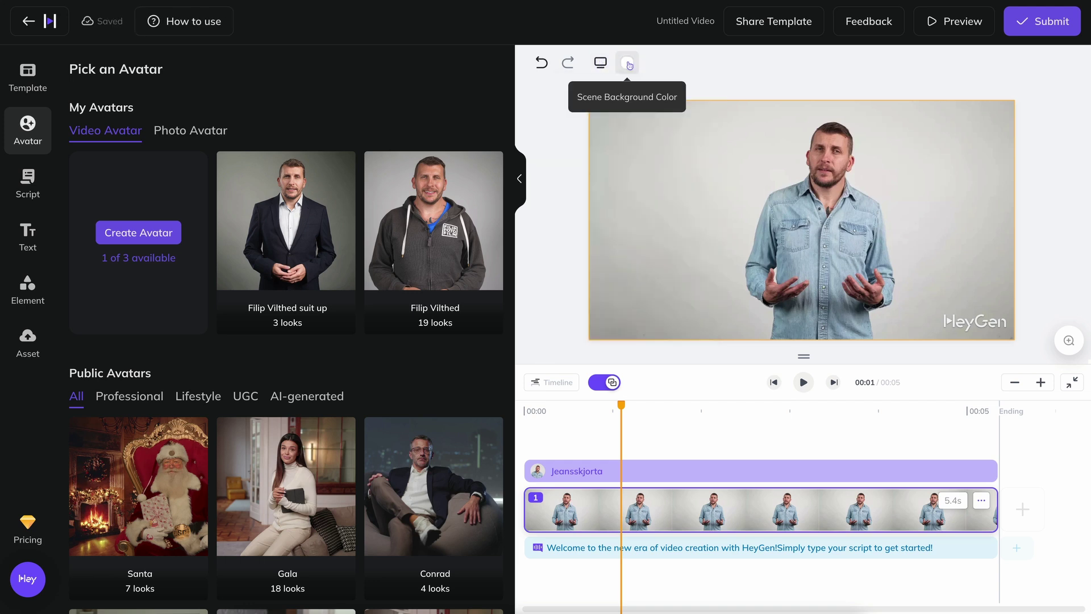
- Switch the avatar to Circle View, enlarge it and re-centre it in the scene
click(679, 470)
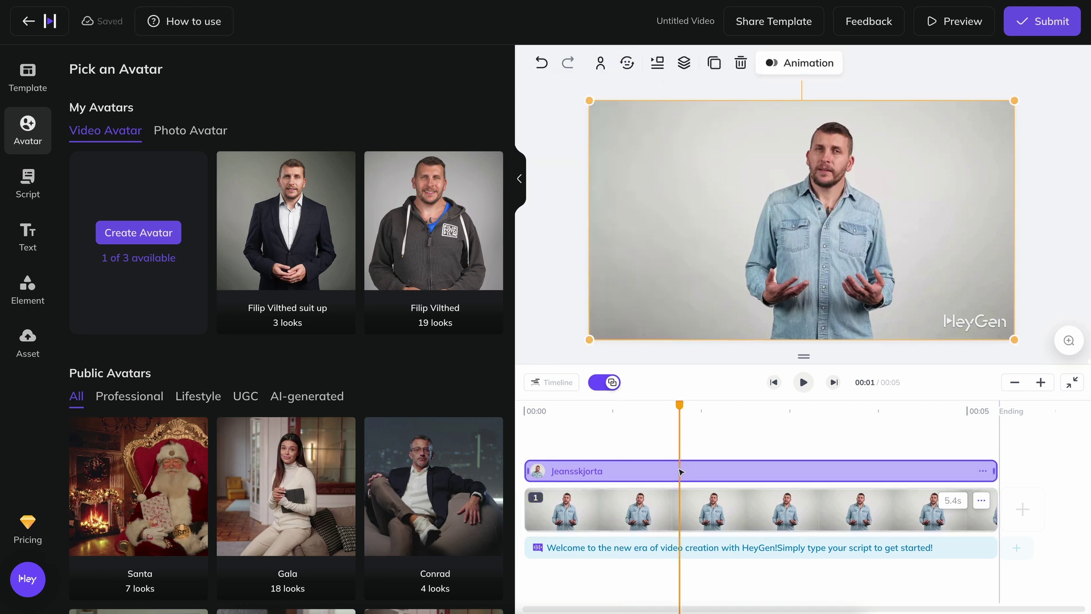
click(603, 69)
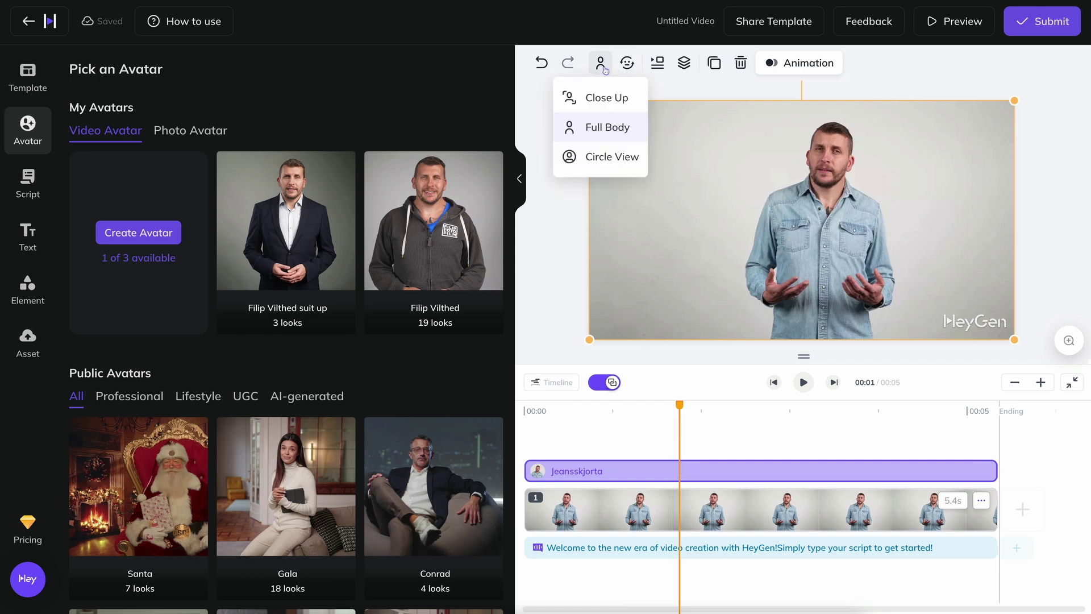
click(609, 159)
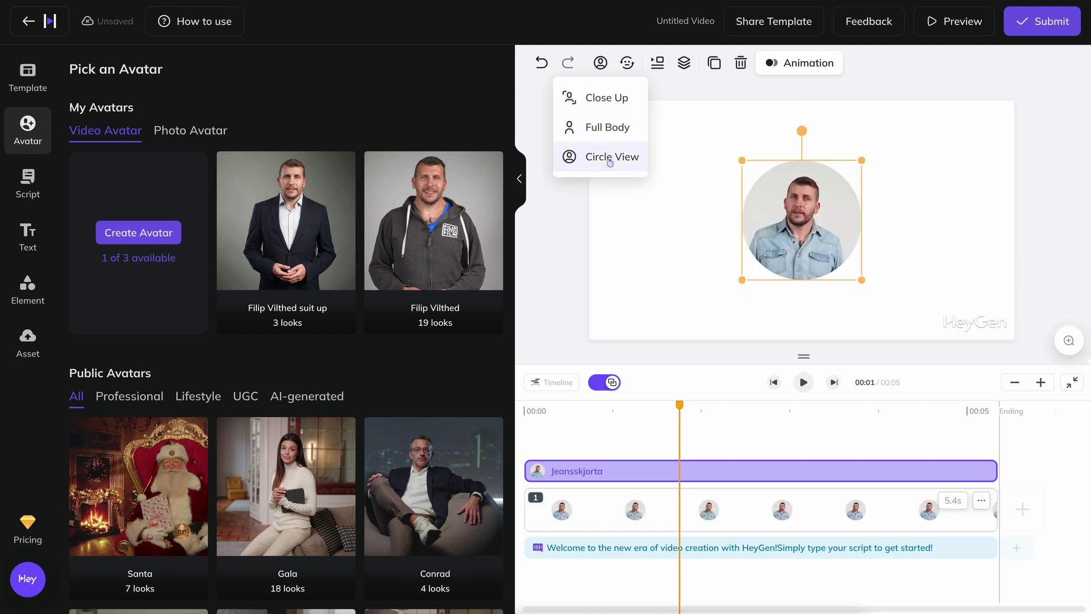
click(584, 228)
drag(801, 219, 786, 224)
drag(848, 164, 906, 108)
drag(779, 158, 752, 184)
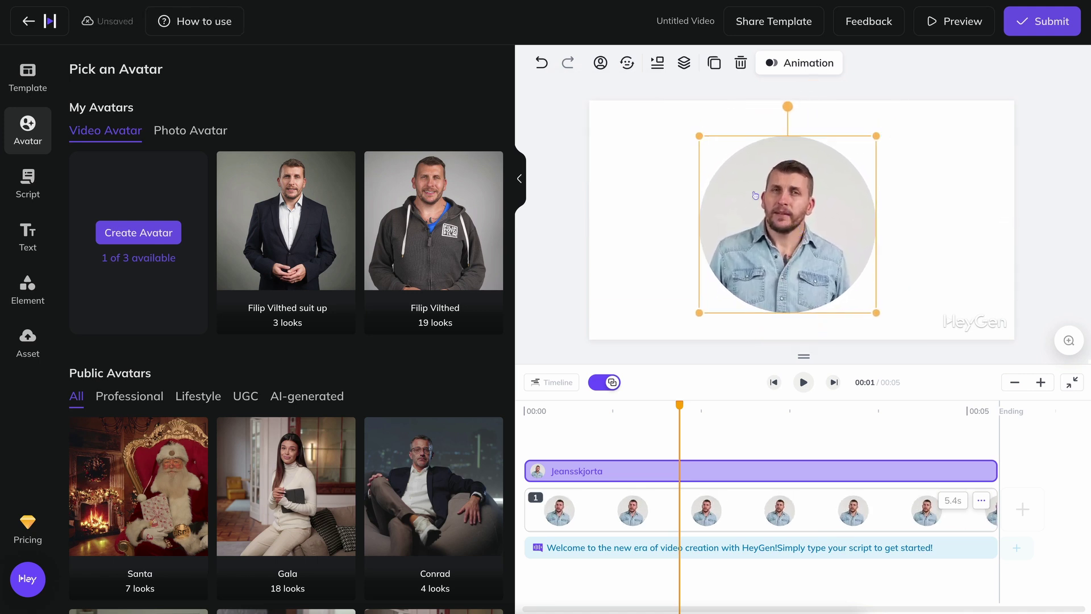
click(680, 246)
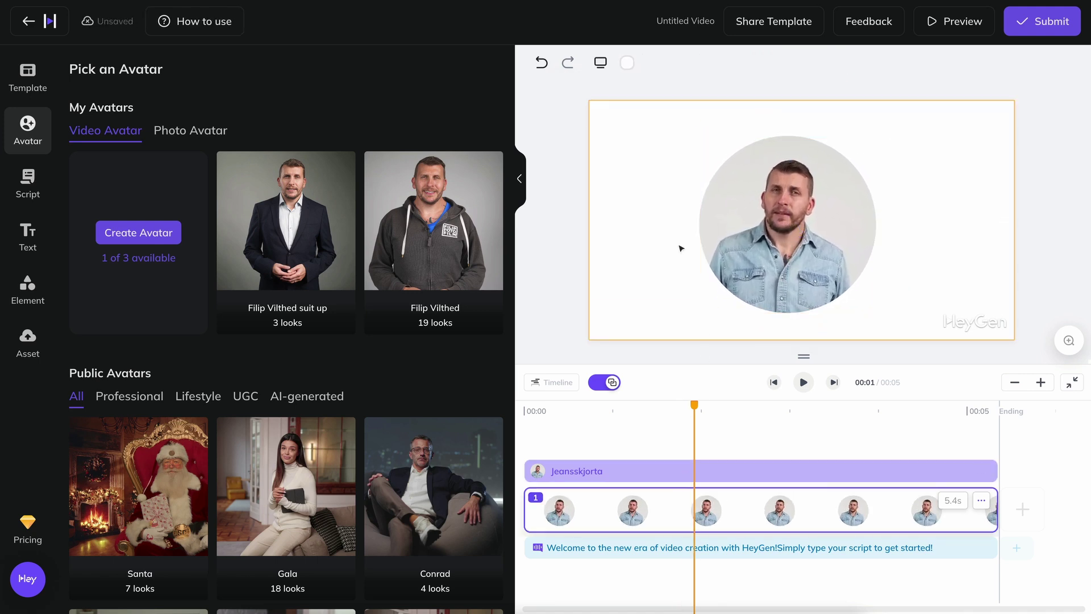
click(627, 63)
click(669, 97)
click(761, 86)
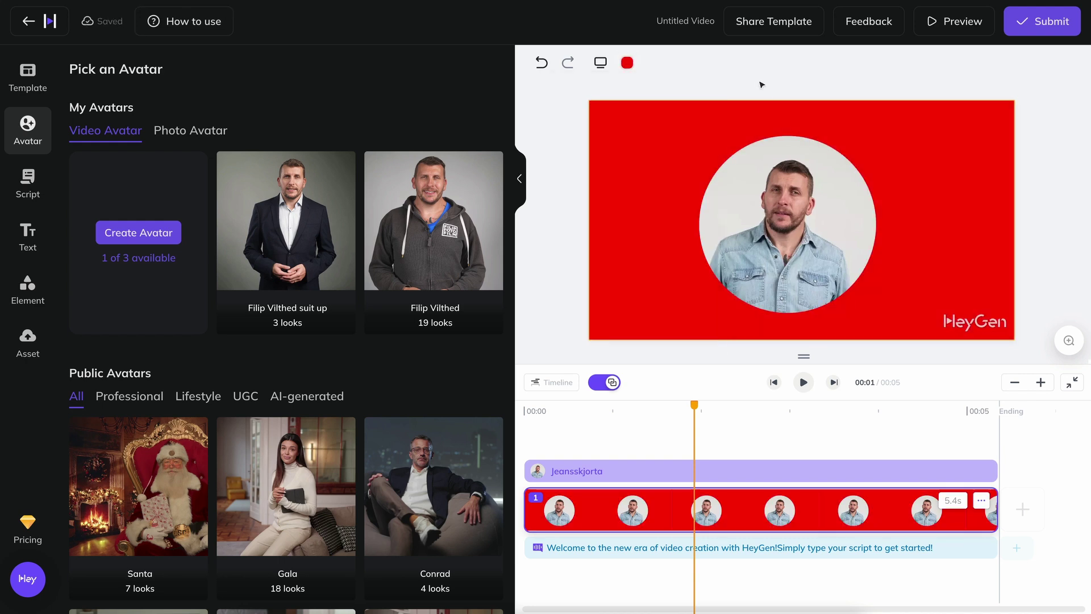
click(627, 63)
click(549, 84)
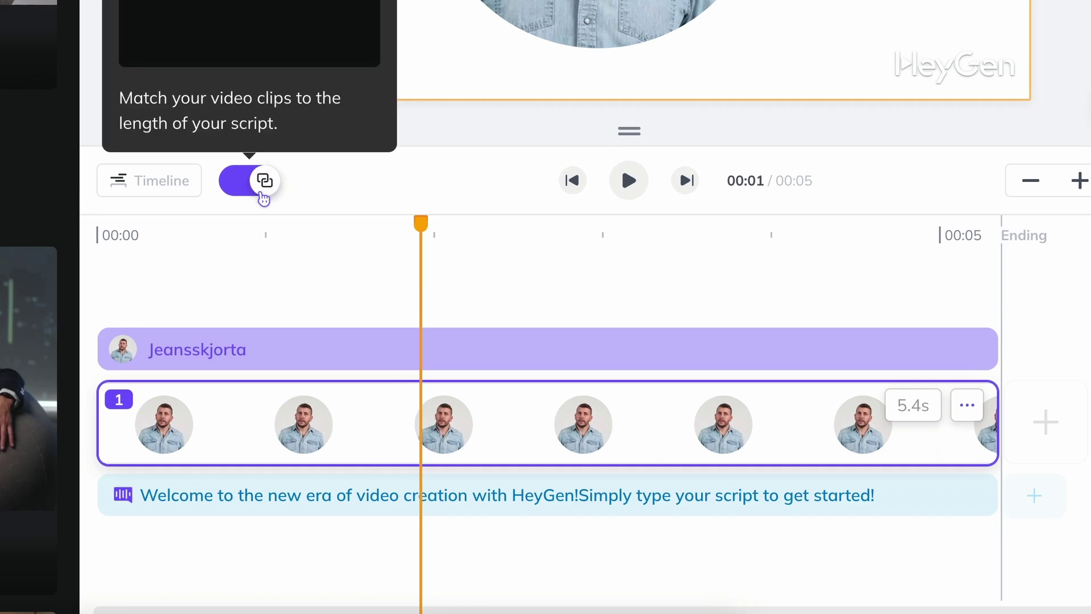
click(263, 195)
click(262, 195)
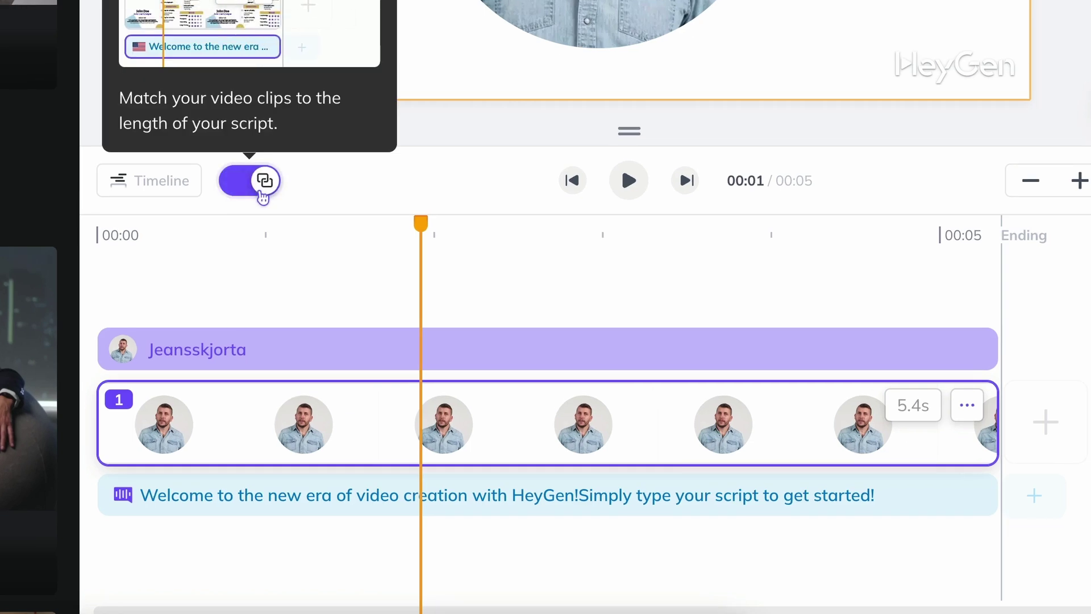
click(262, 195)
click(262, 195)
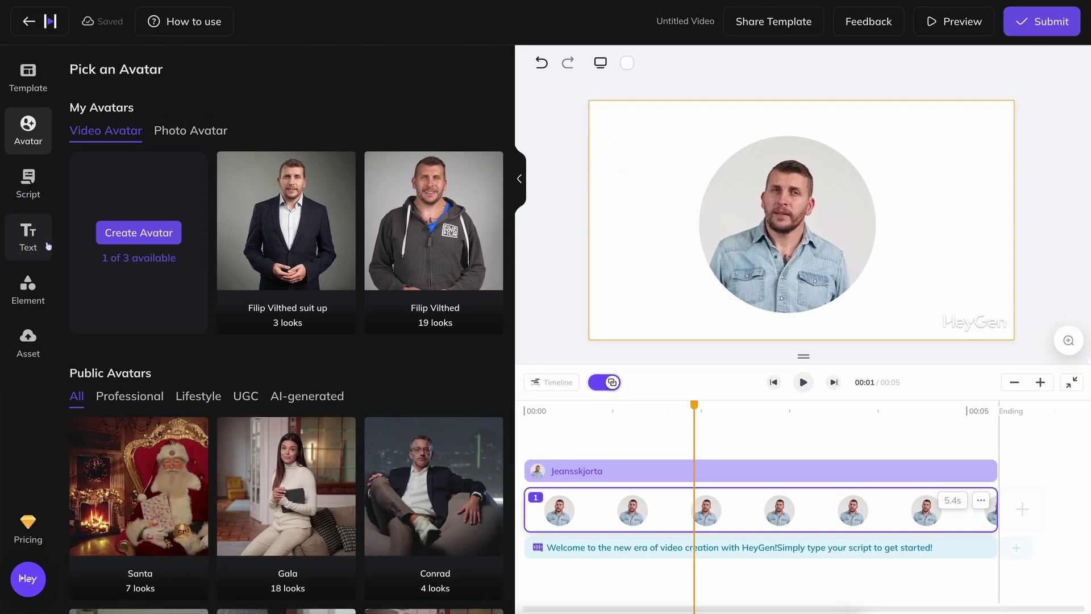
- Add the Language Study Newsletter text design and place it at the canvas top-left
click(0, 199)
click(48, 315)
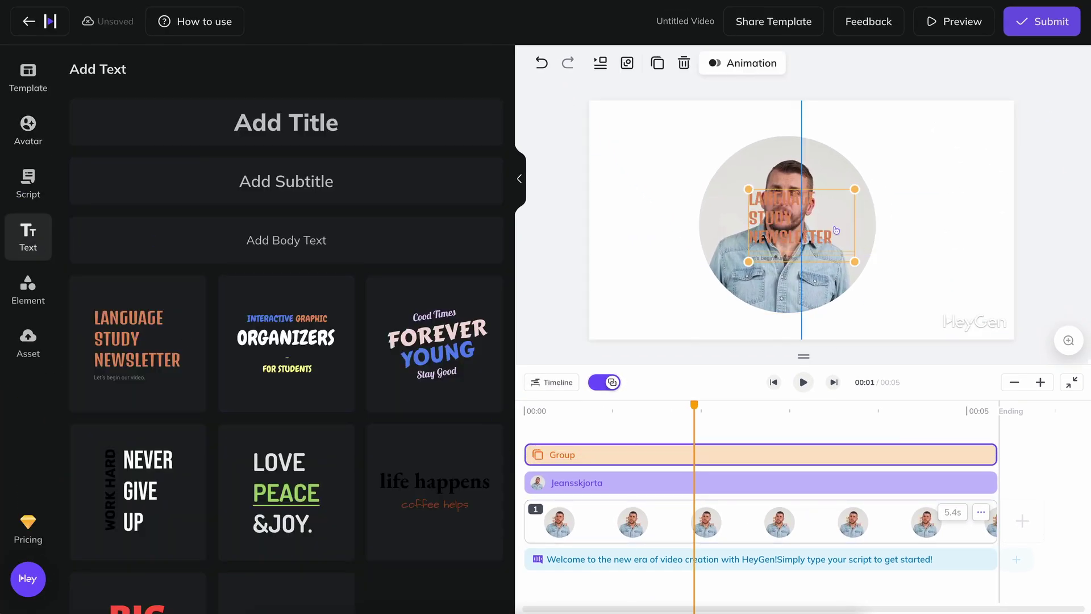
drag(813, 215, 678, 147)
click(558, 383)
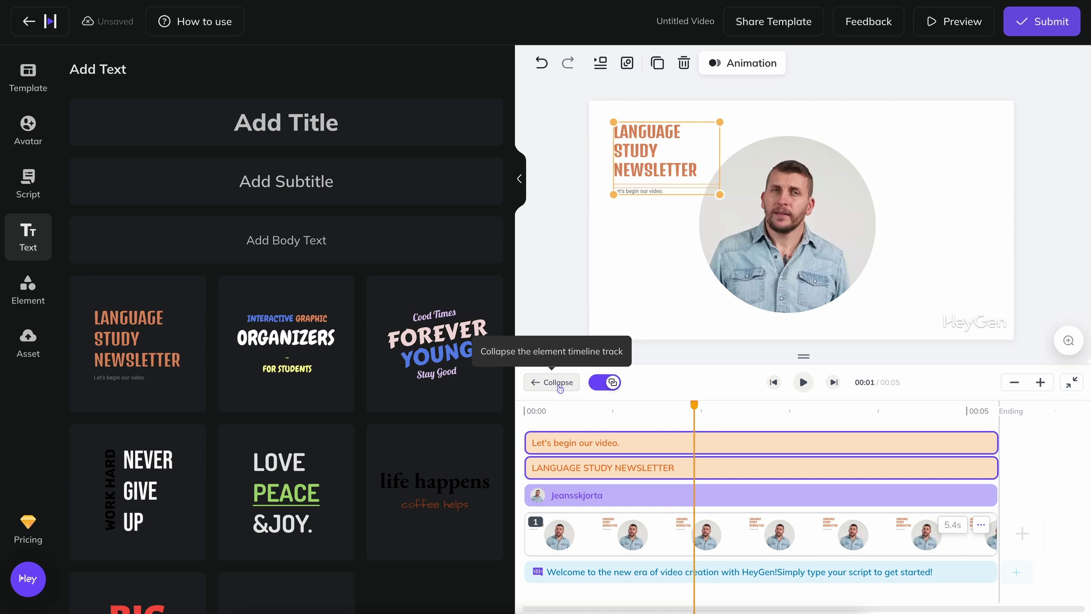
click(558, 382)
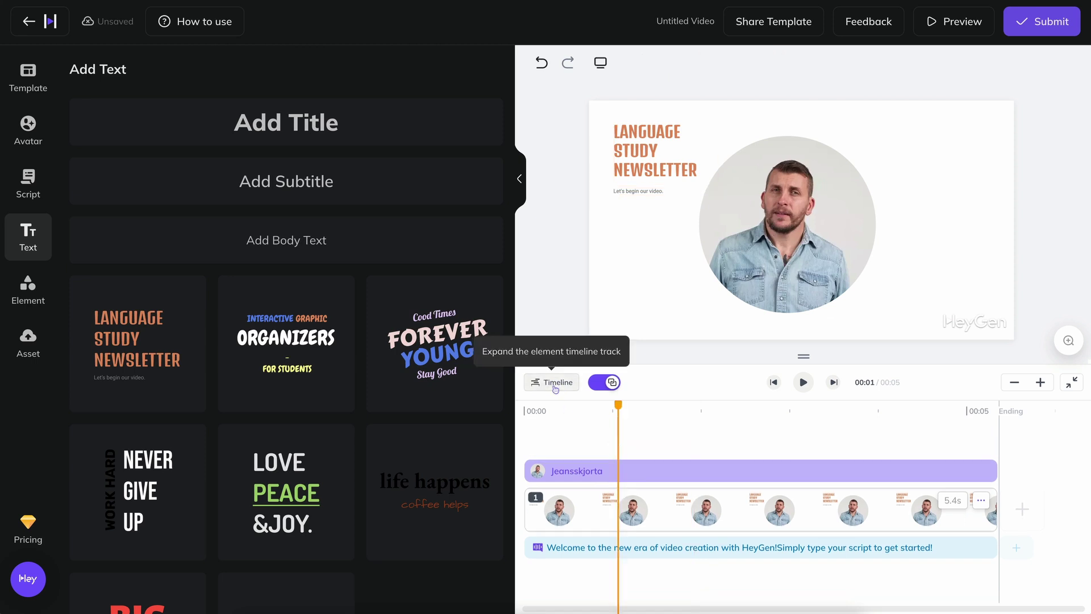
drag(618, 416, 667, 417)
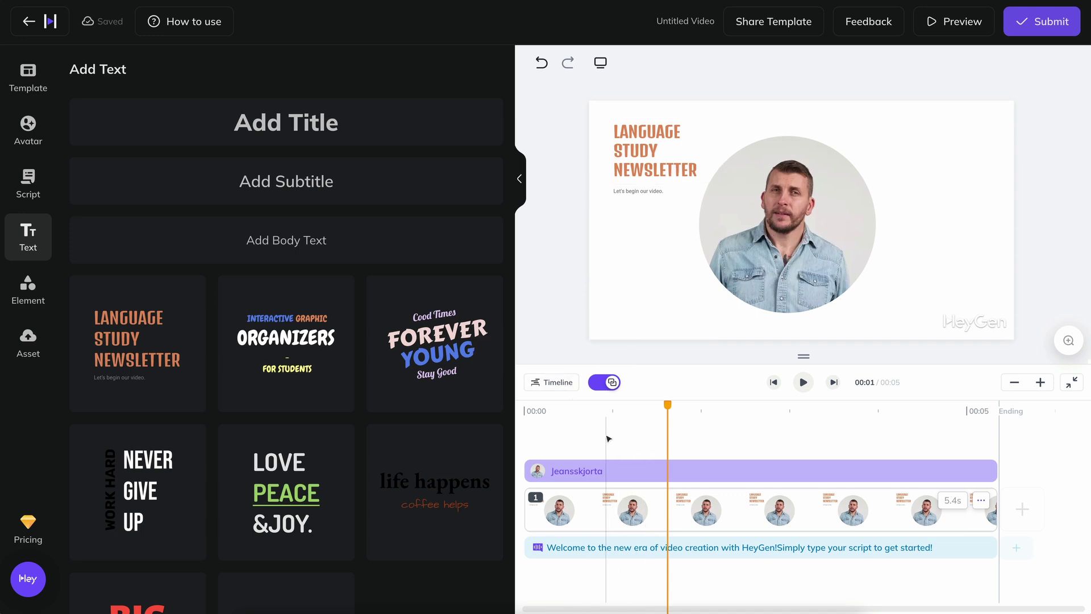
- Expand the text layers into separate tracks and retitle the video 'Filips business proposal'
click(573, 389)
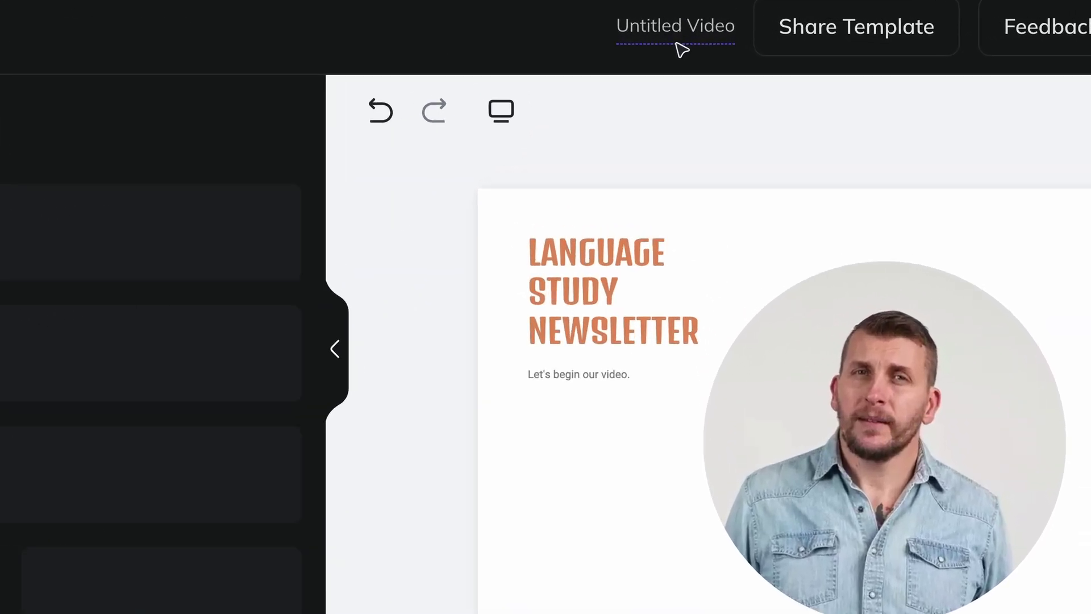
click(686, 32)
text(F)
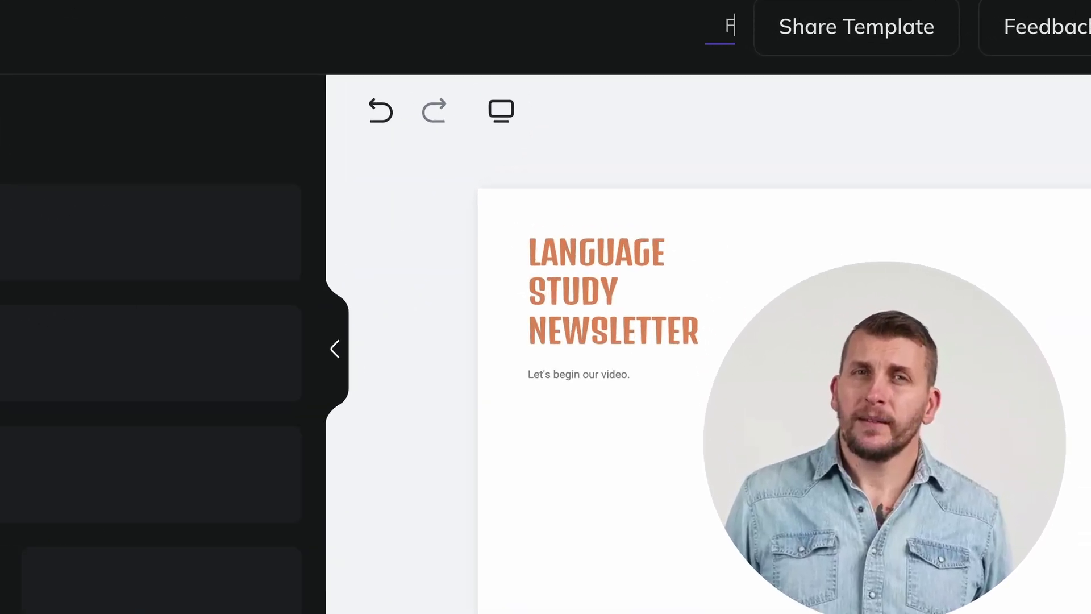
text(ilips business pr)
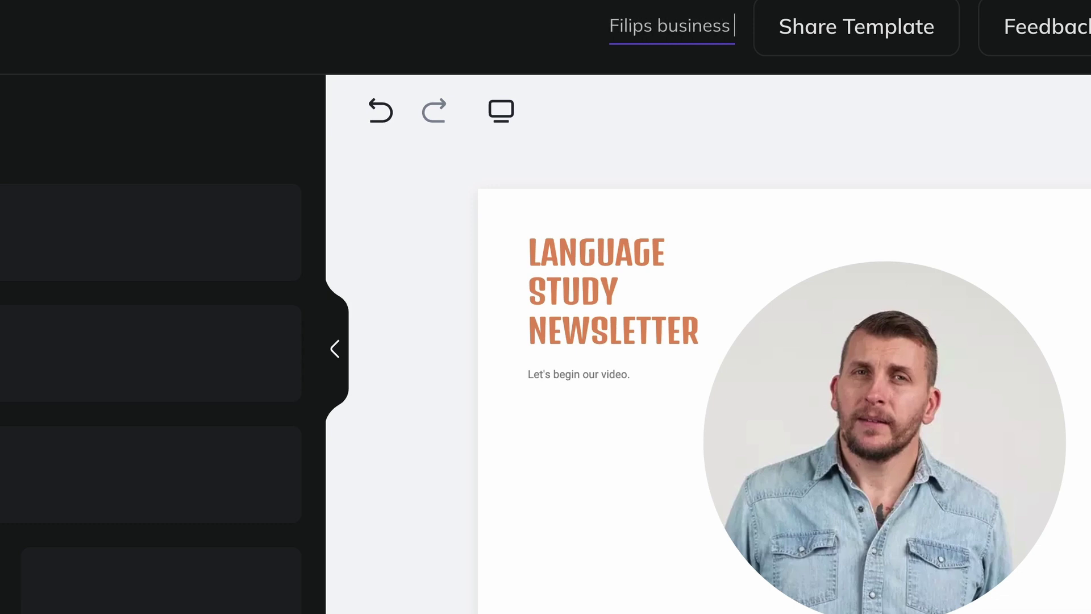
text(oposal)
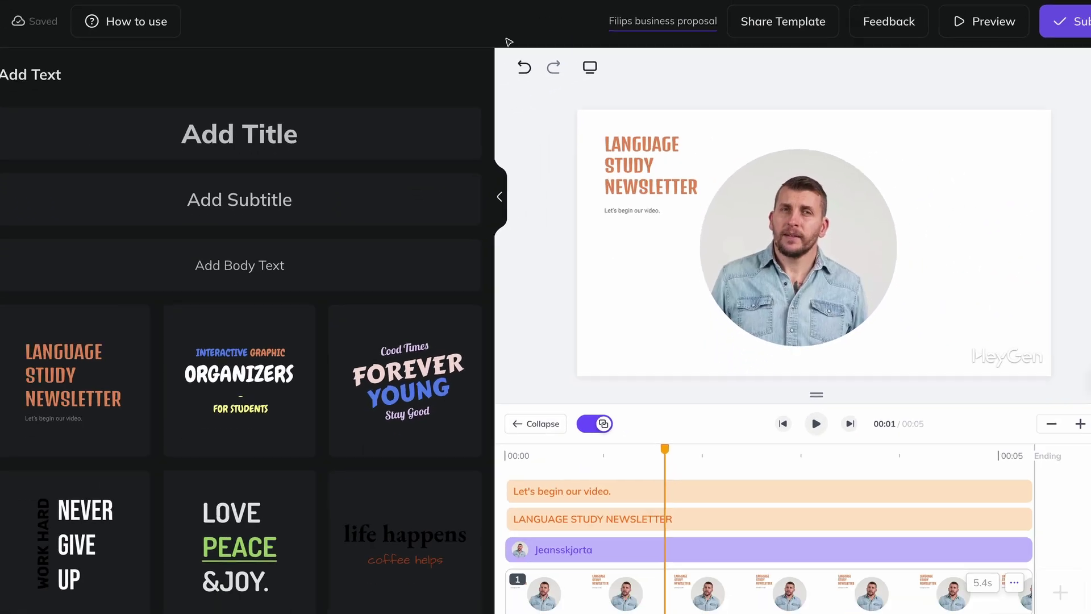
click(122, 39)
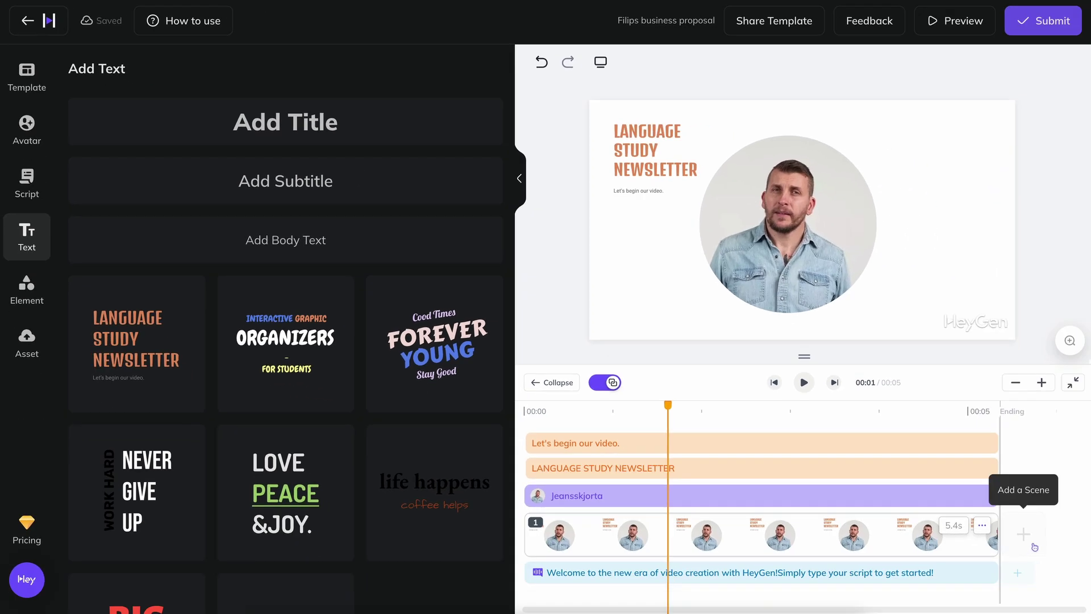
- Add scene 2 with the avatar's denim-shirt close-up look and trim the text clip's end
click(1034, 546)
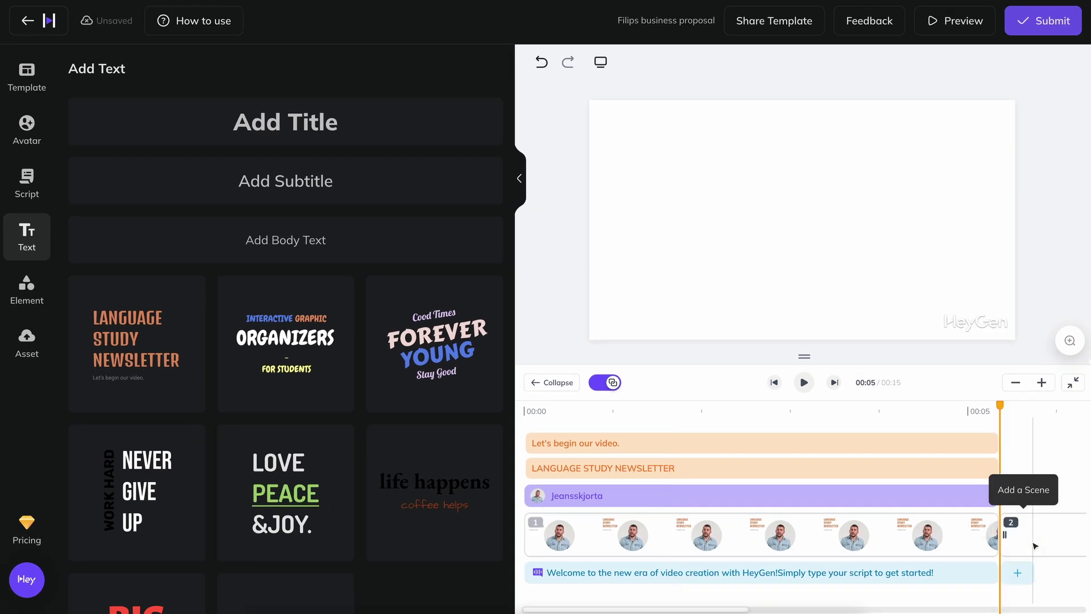
click(40, 126)
click(284, 239)
scroll(420, 358, down, 5)
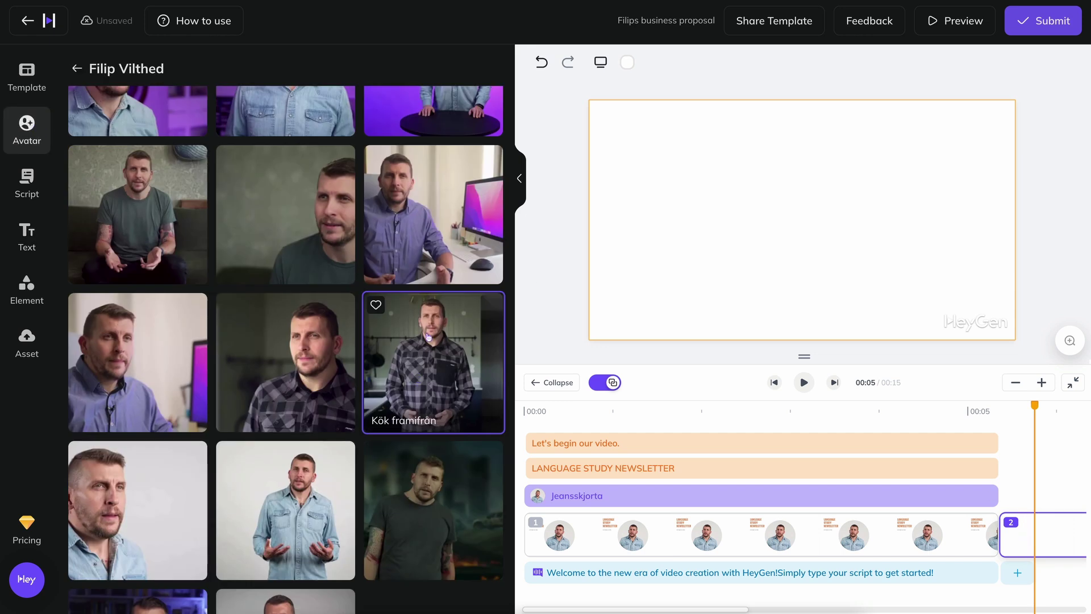
click(169, 495)
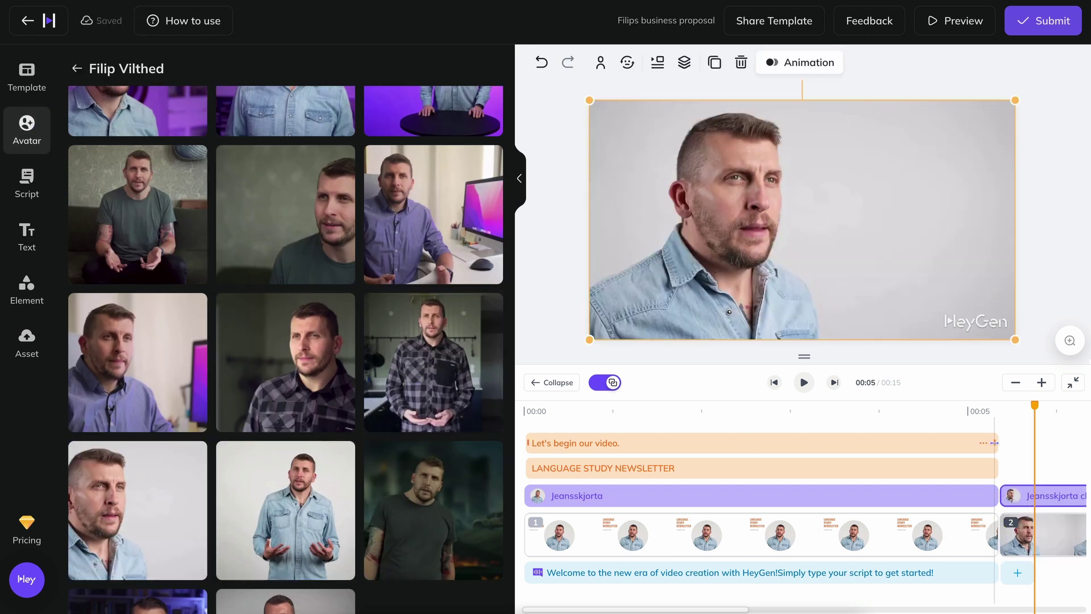
mouse_move(994, 443)
mouse_down()
mouse_move(949, 443)
mouse_move(998, 443)
mouse_move(988, 463)
mouse_up()
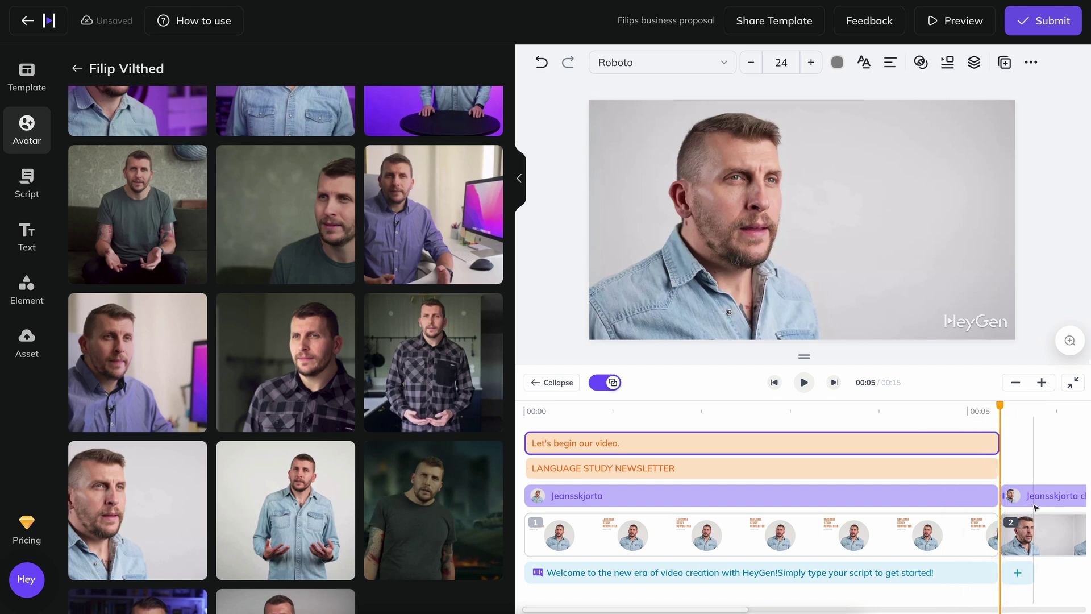